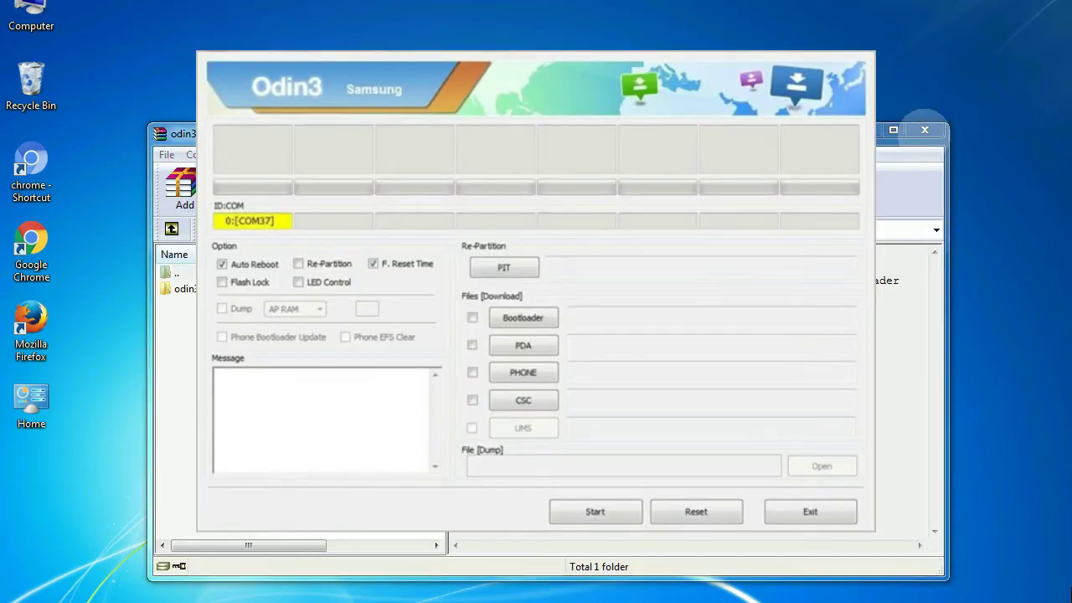
Close the WinRAR window behind Odin3 while the MODEM image flashes.
left_click(925, 129)
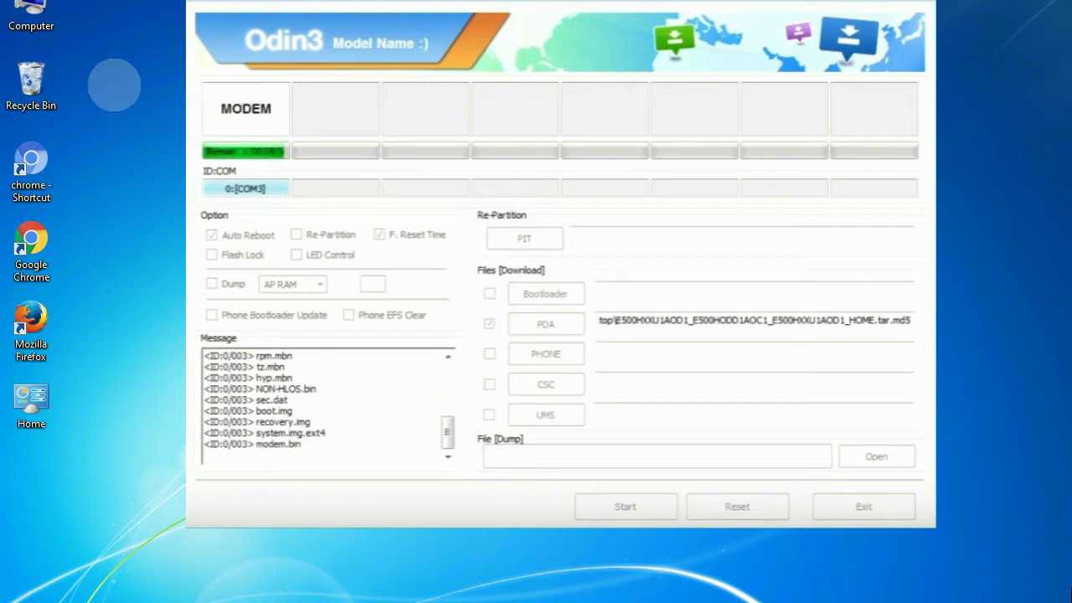
Close the Odin3 preview to reveal the Odin_v3.09 zip on the desktop.
left_click(34, 77)
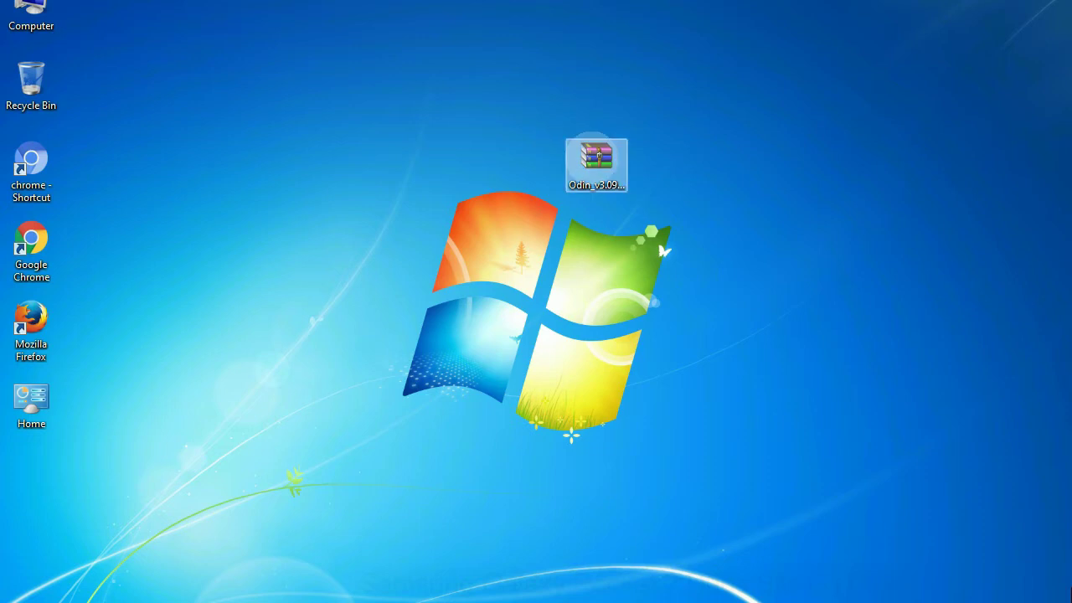
Extract Odin_v3.09.zip onto the desktop and open its folder to reach Odin3 v3.09.exe.
right_click(592, 155)
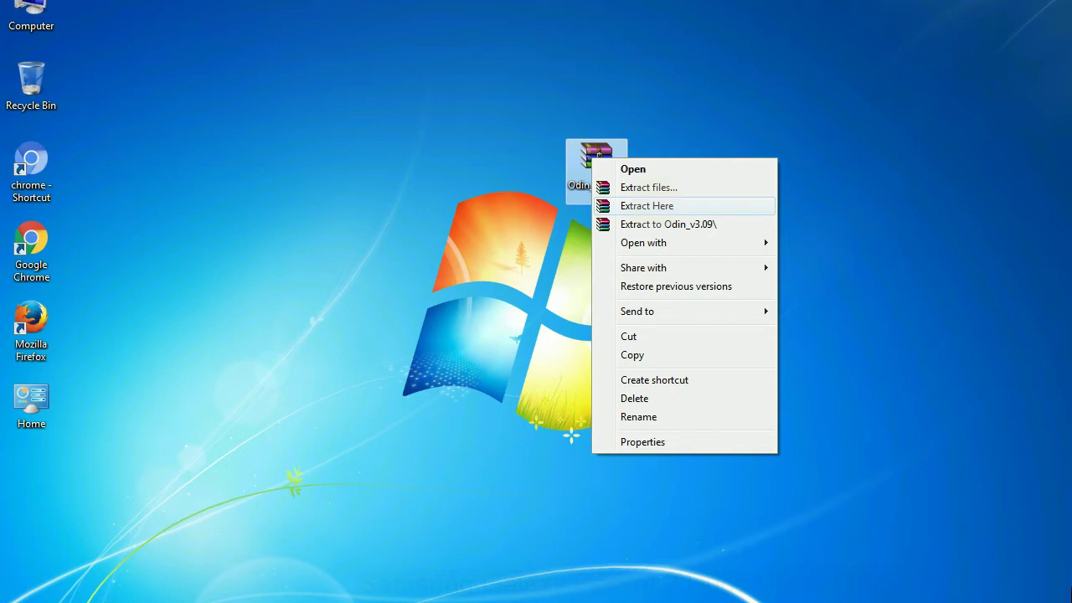
left_click(646, 205)
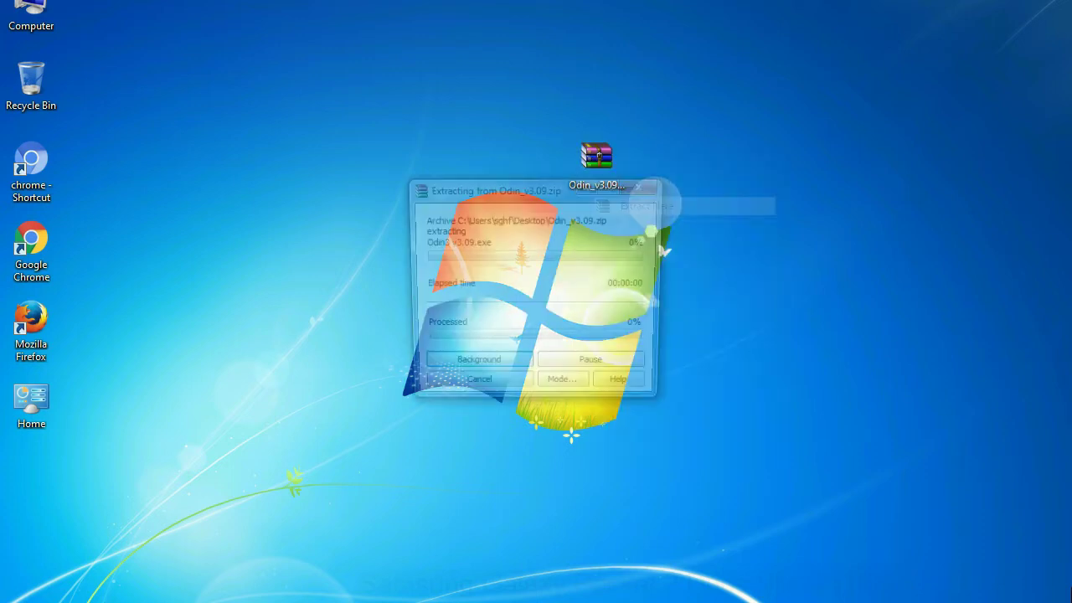
double_click(457, 163)
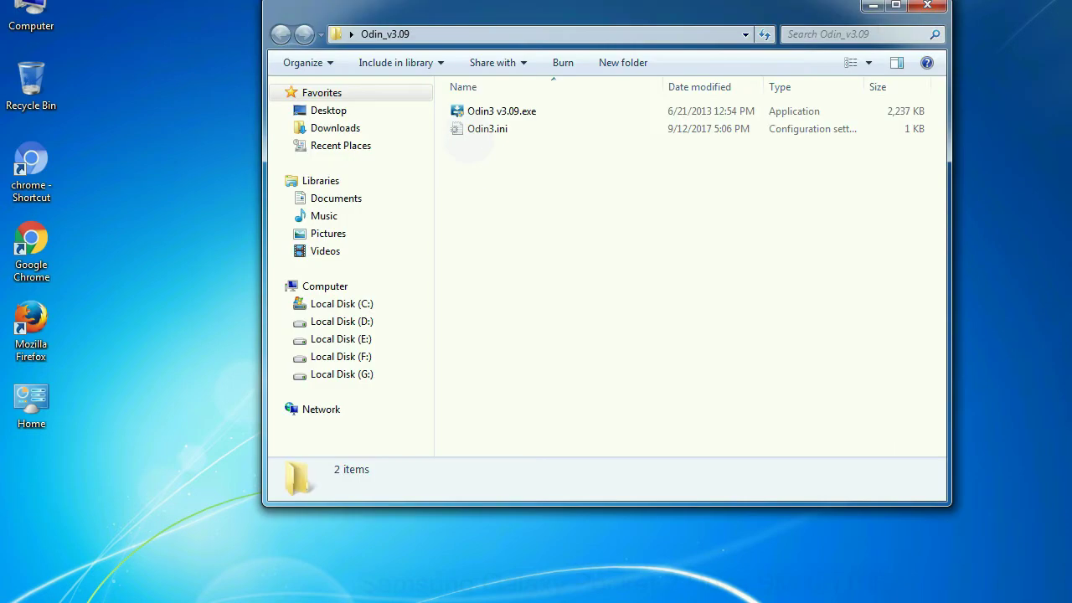
right_click(488, 115)
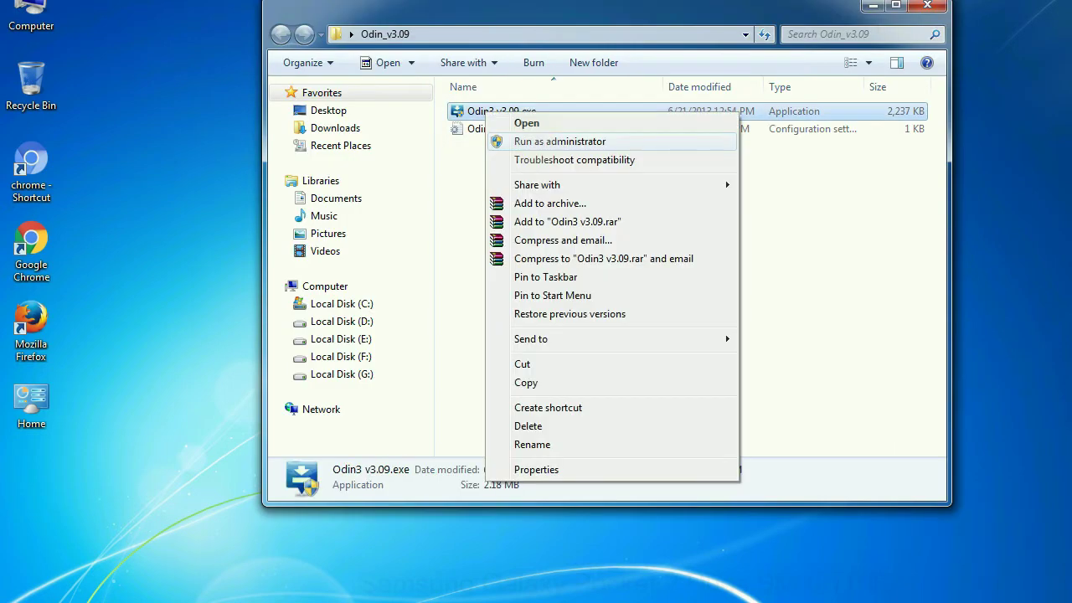
Run Odin3 v3.09 as administrator and nudge its window slightly up and right.
left_click(560, 141)
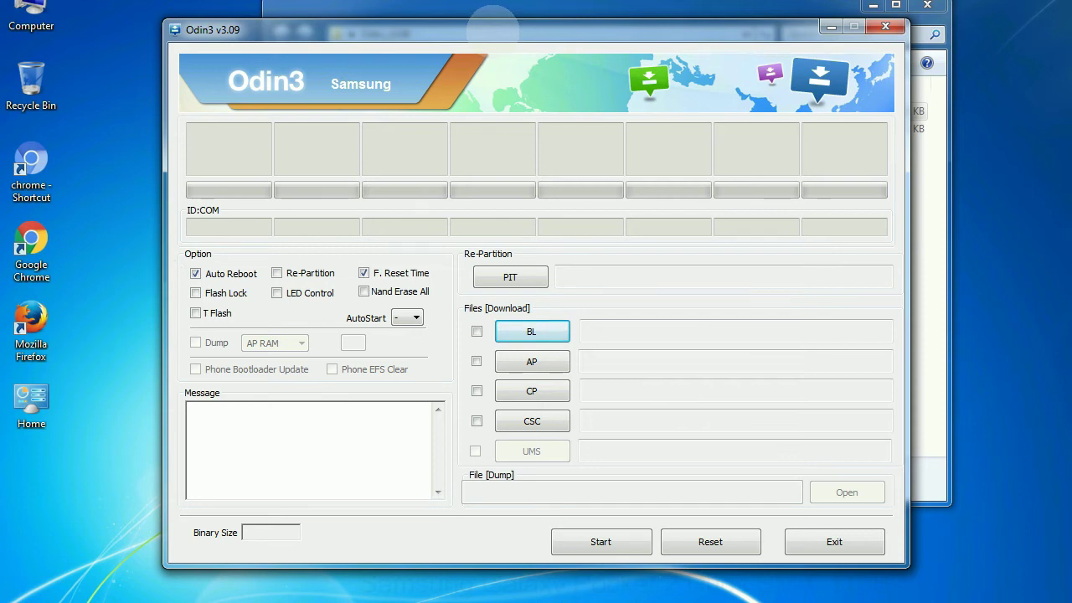
left_click_drag(493, 32, 537, 8)
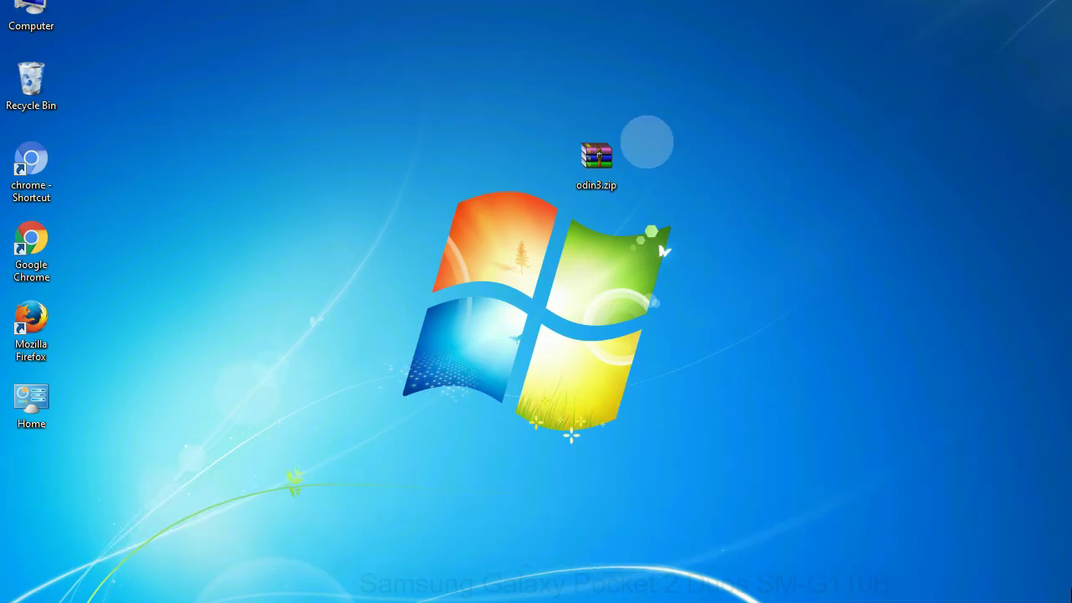
Select and then deselect the odin3.zip archive on the desktop.
left_click(587, 155)
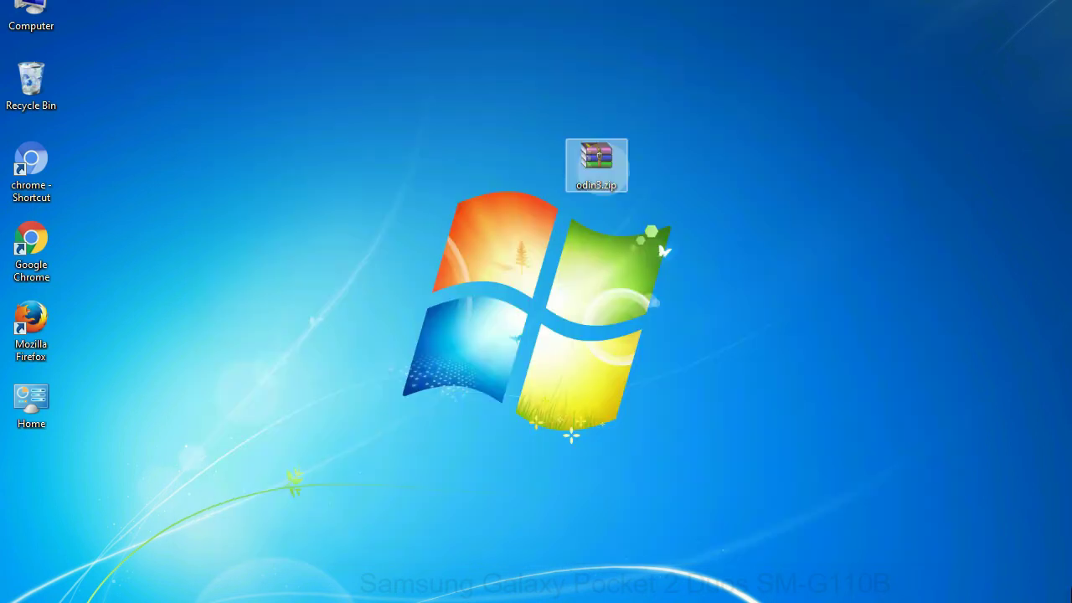
left_click(671, 158)
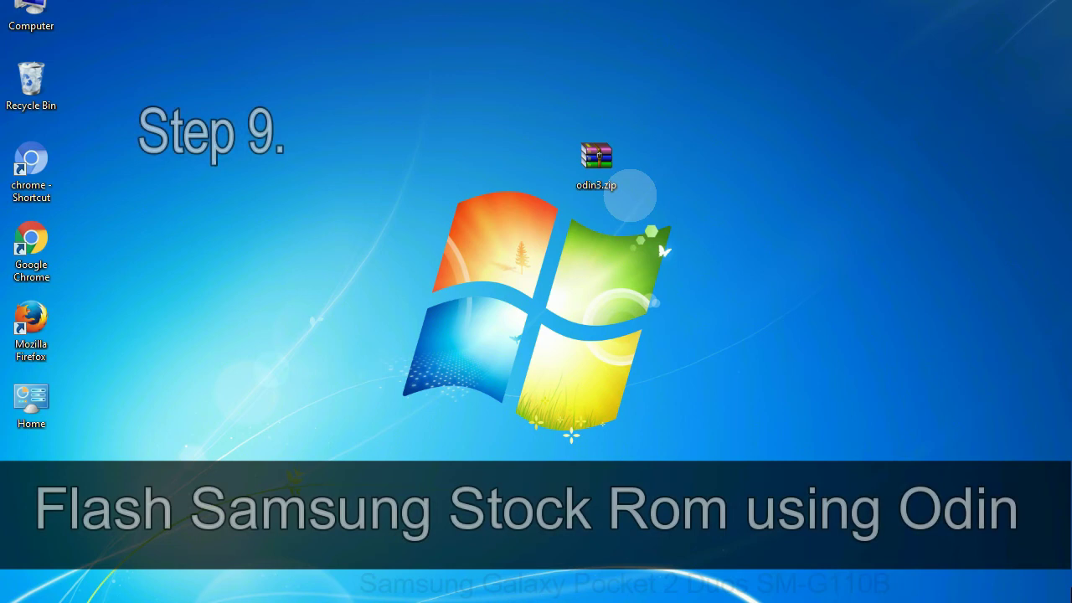
Select the odin3.zip archive on the desktop.
left_click(620, 167)
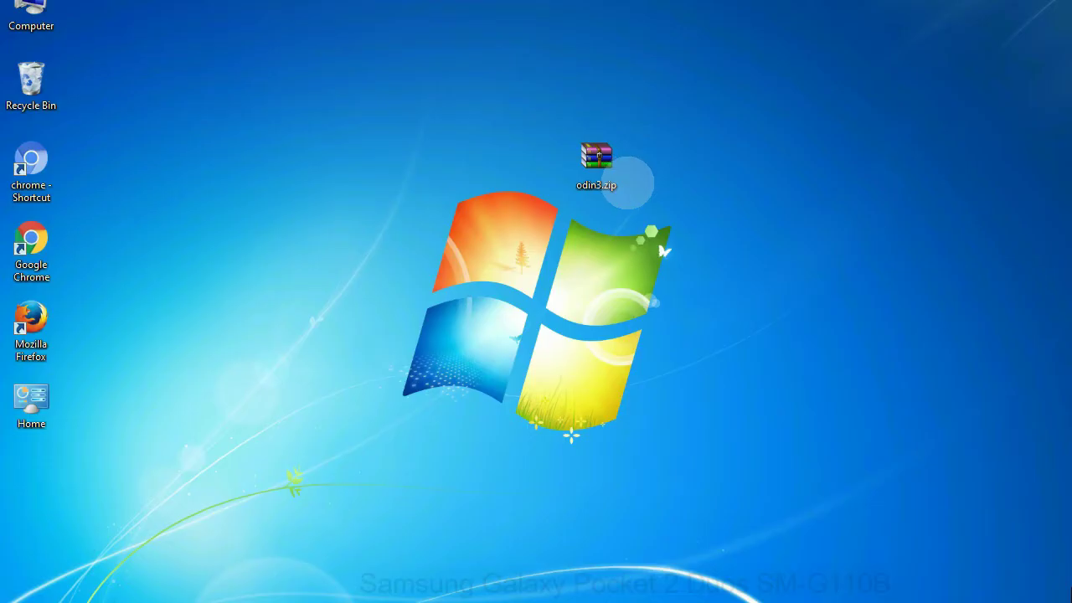
left_click(620, 172)
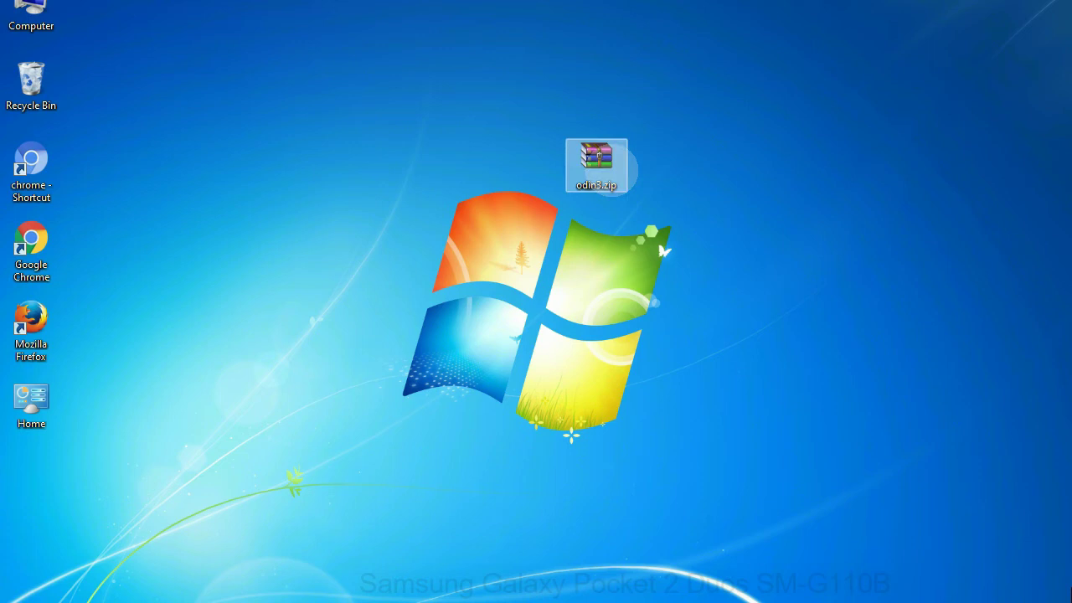
left_click(637, 174)
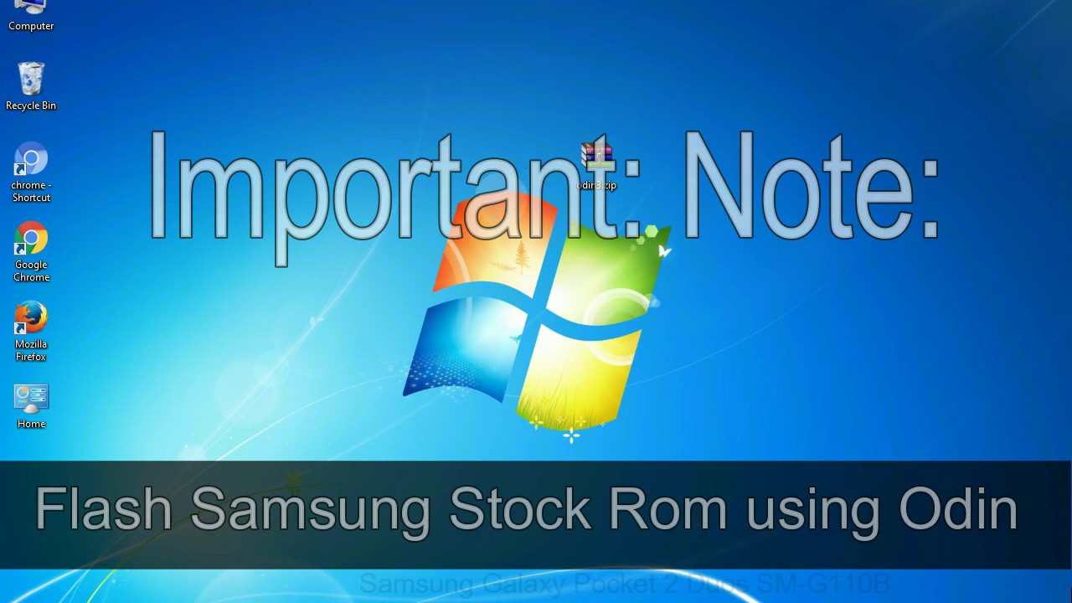
left_click(584, 144)
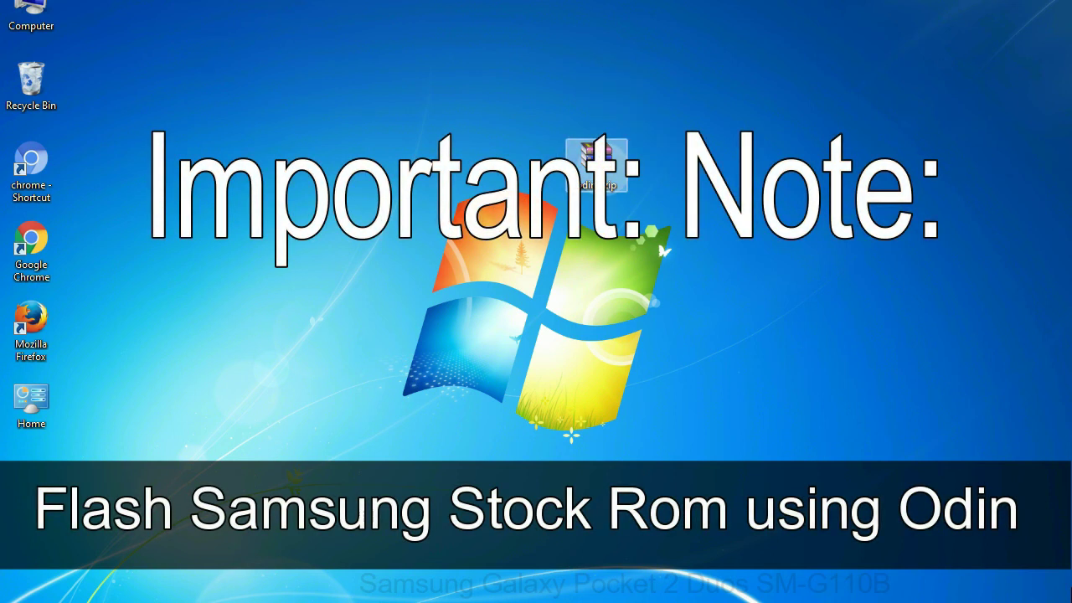
left_click(670, 155)
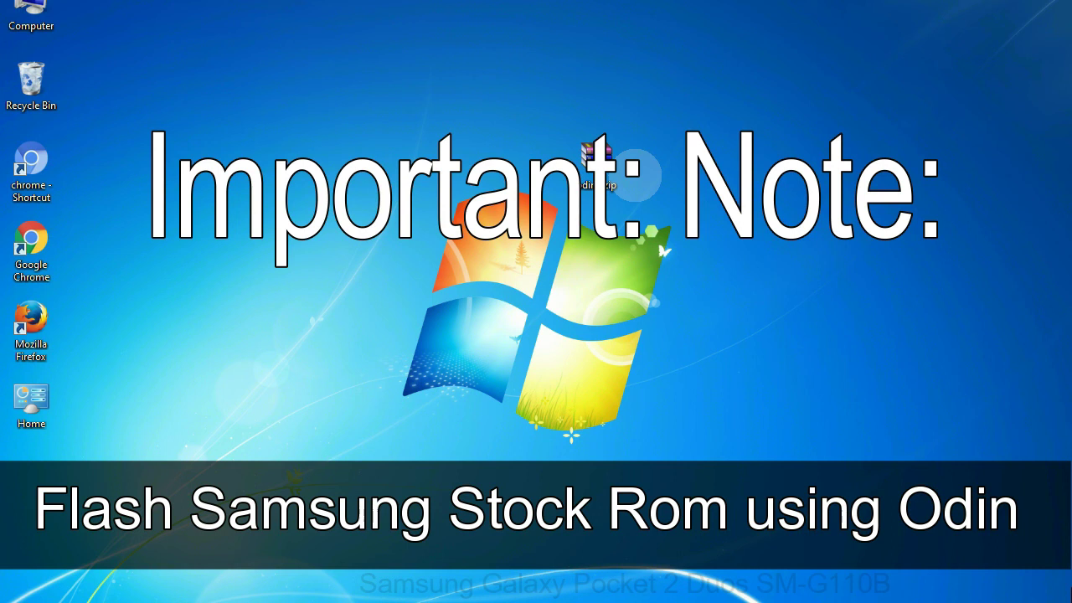
left_click(627, 168)
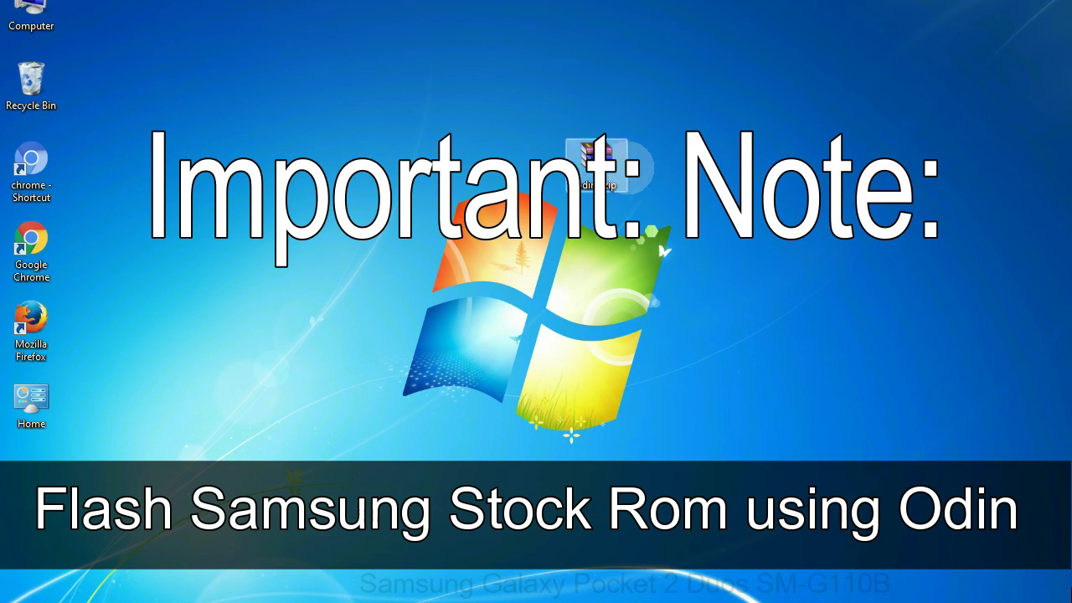